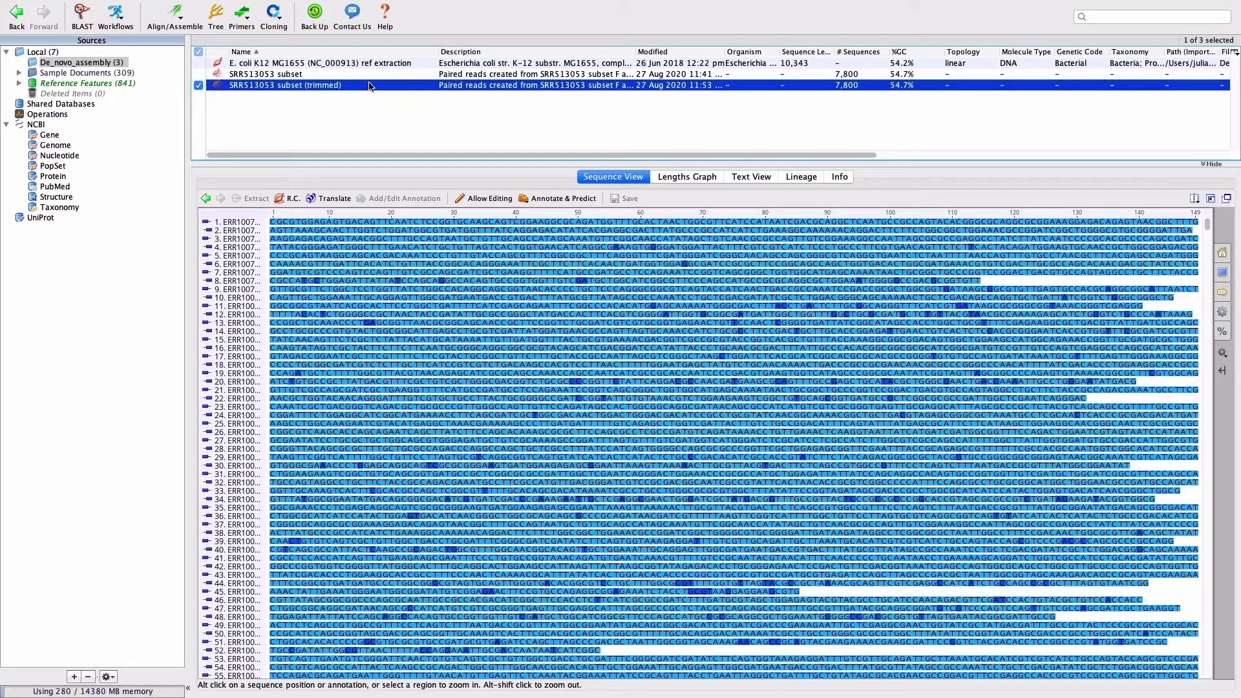
# Step: Show the Align/Assemble menu for the SRR513053 subset (trimmed) reads
pyautogui.click(175, 25)
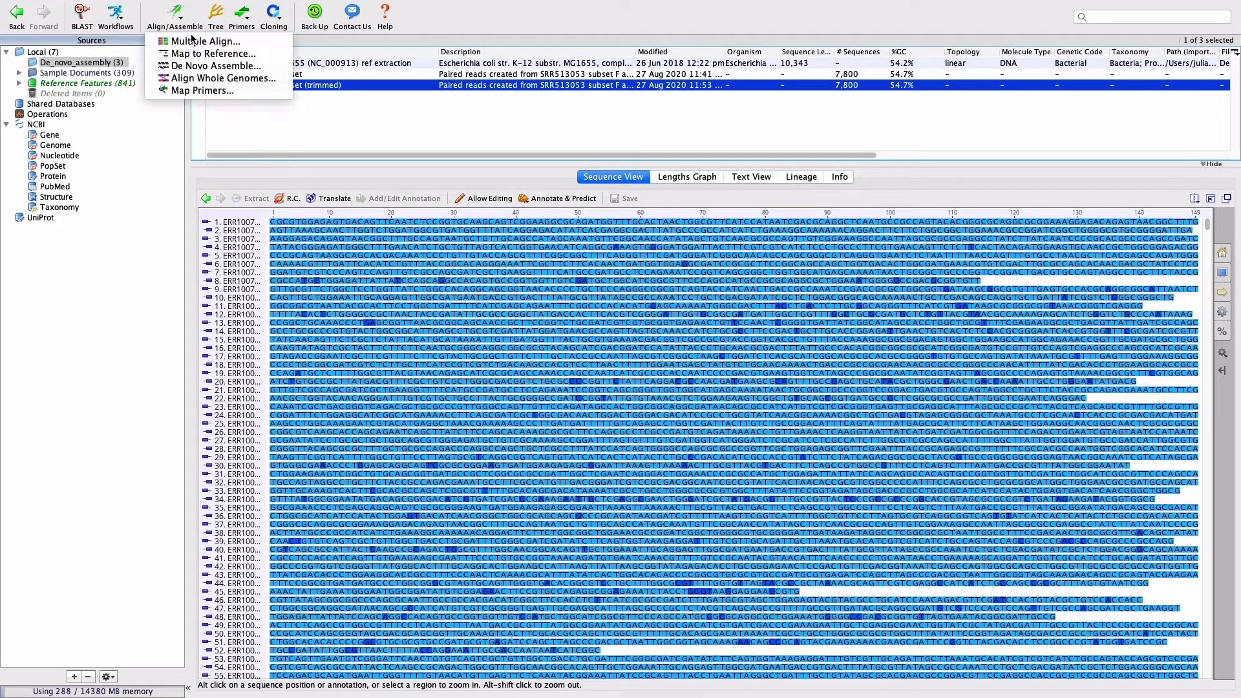
# Step: Start a De Novo Assemble of the trimmed reads with Geneious assembler at Medium Sensitivity / Fast
pyautogui.click(208, 66)
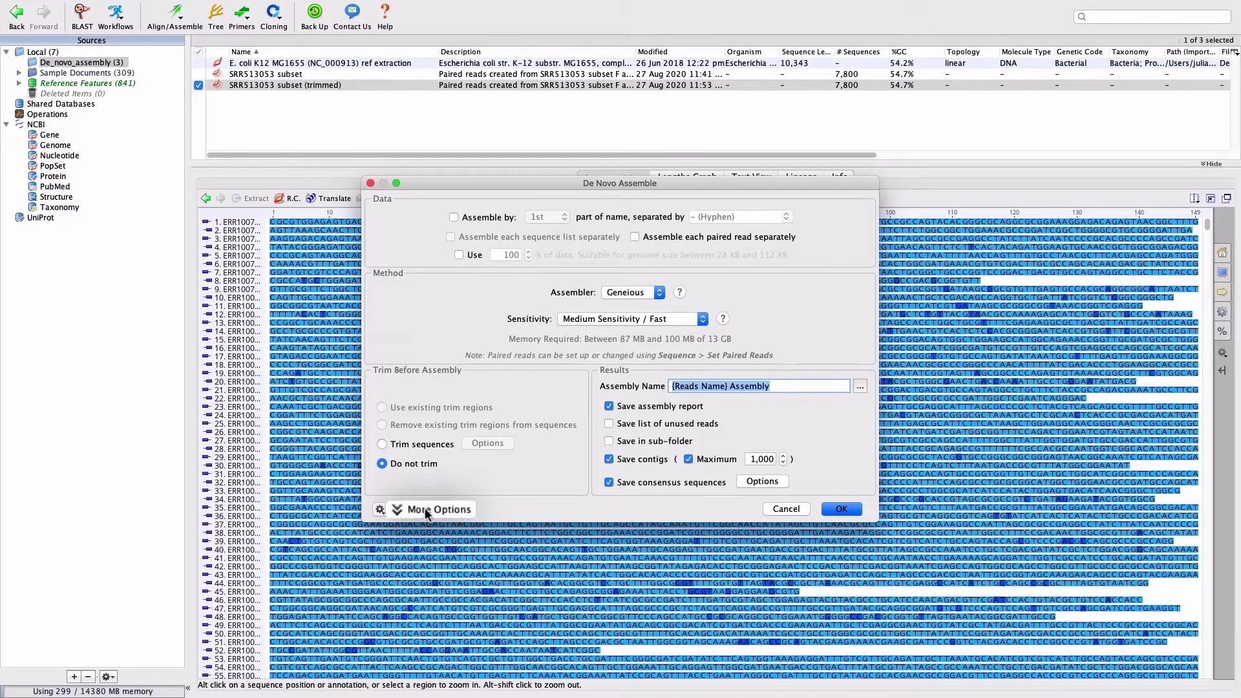
# Step: Expand More Options, try Custom Sensitivity, then reset the assembly settings to defaults
pyautogui.click(424, 508)
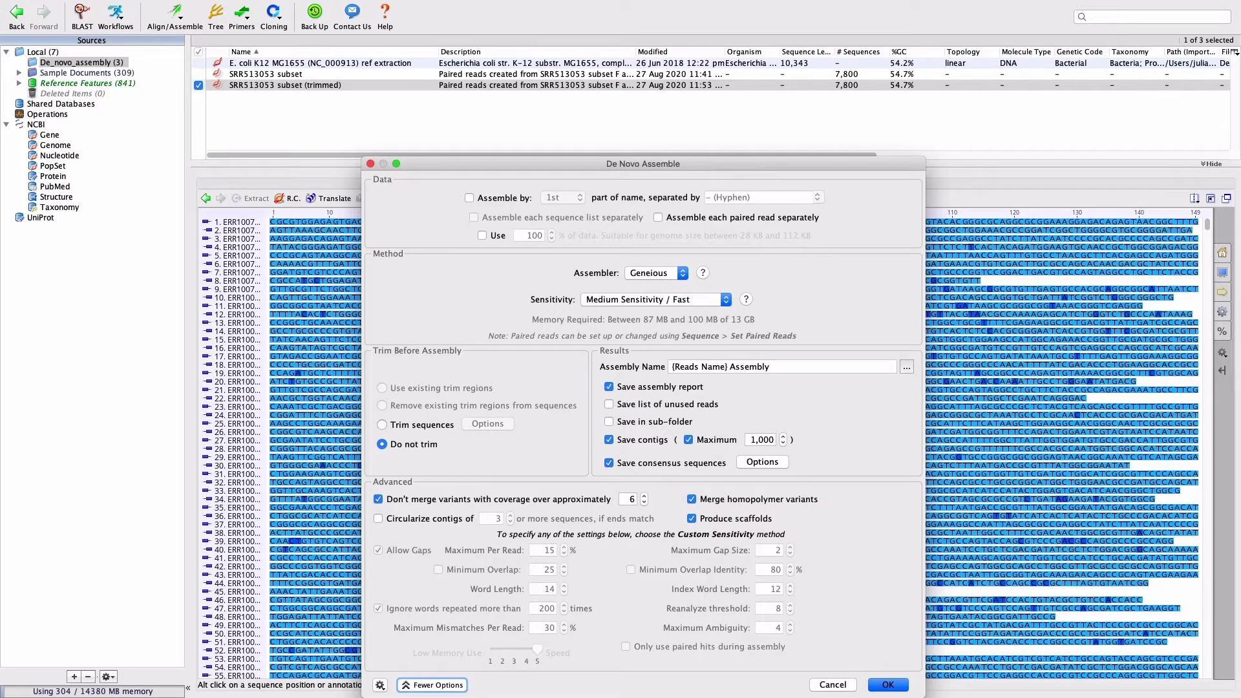
pyautogui.click(711, 309)
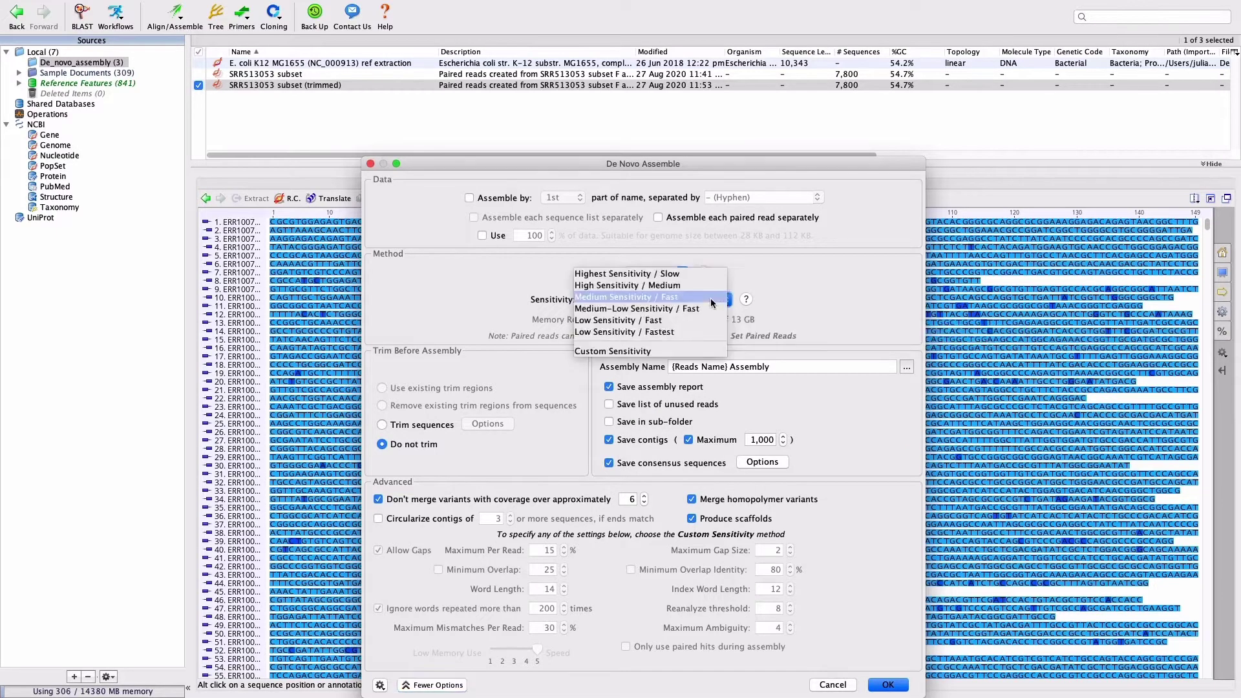
pyautogui.click(641, 351)
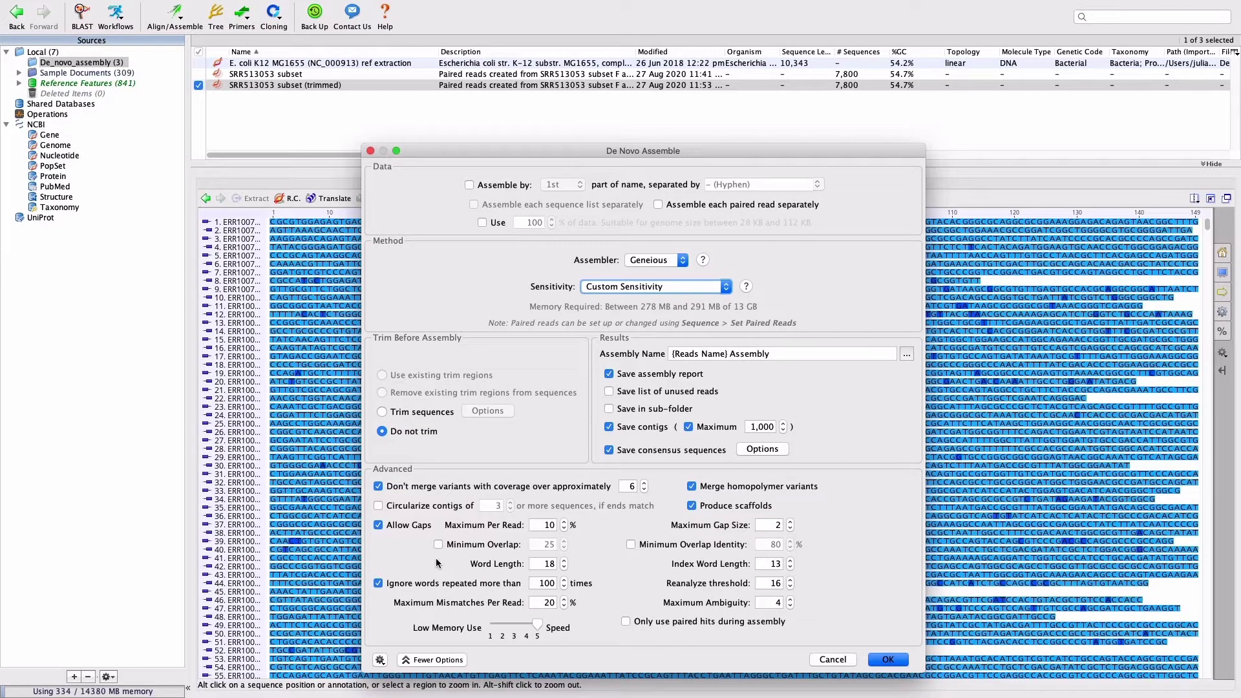
pyautogui.click(380, 660)
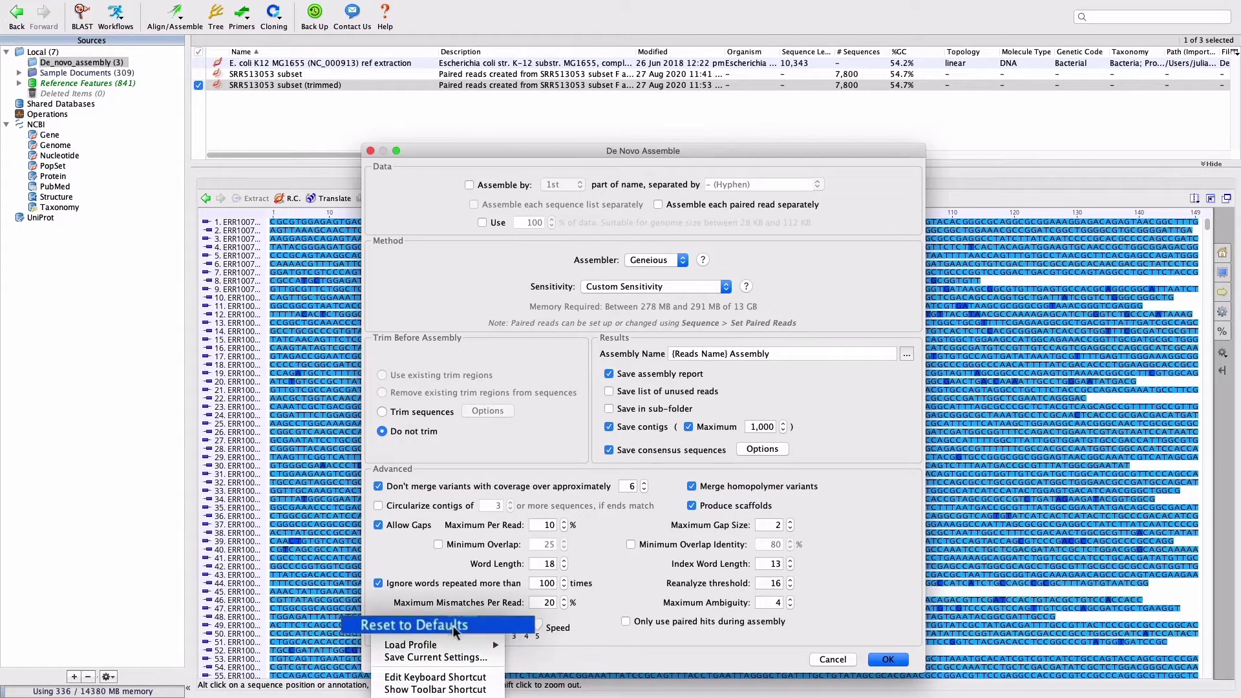
pyautogui.click(453, 625)
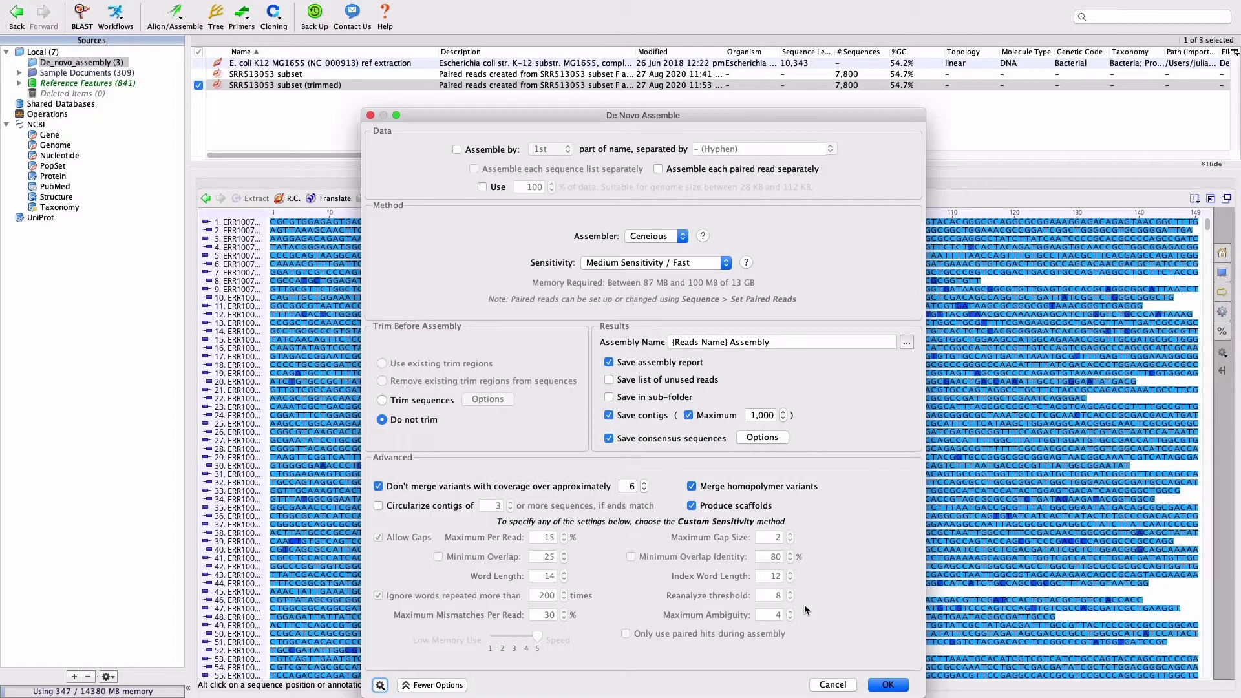
# Step: Assemble the 7,800 trimmed reads into one 10,343 bp contig and review the assembly options
pyautogui.click(886, 684)
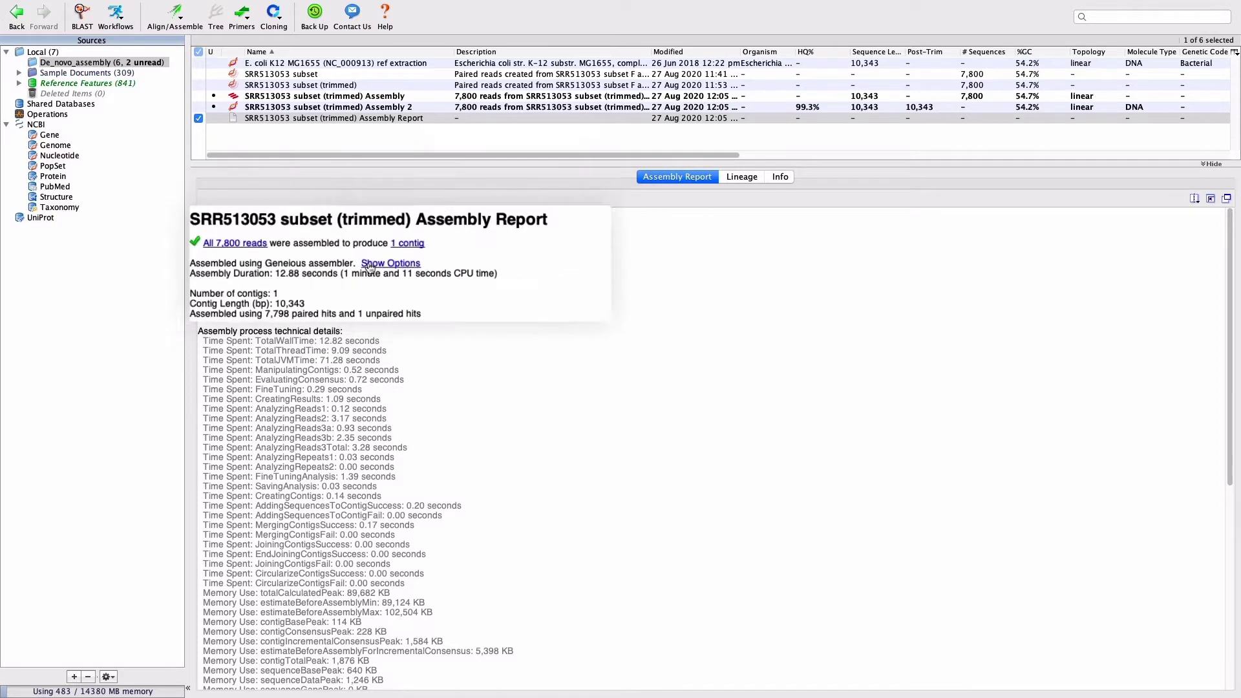
pyautogui.click(366, 269)
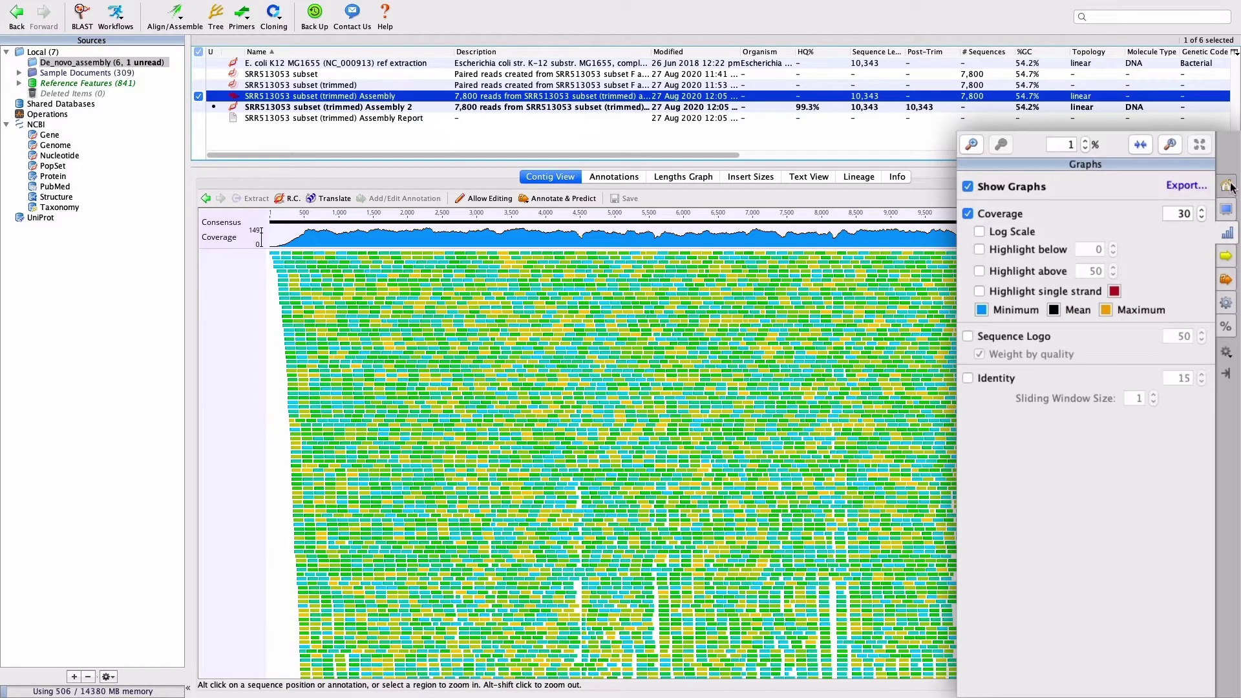
pyautogui.click(1230, 186)
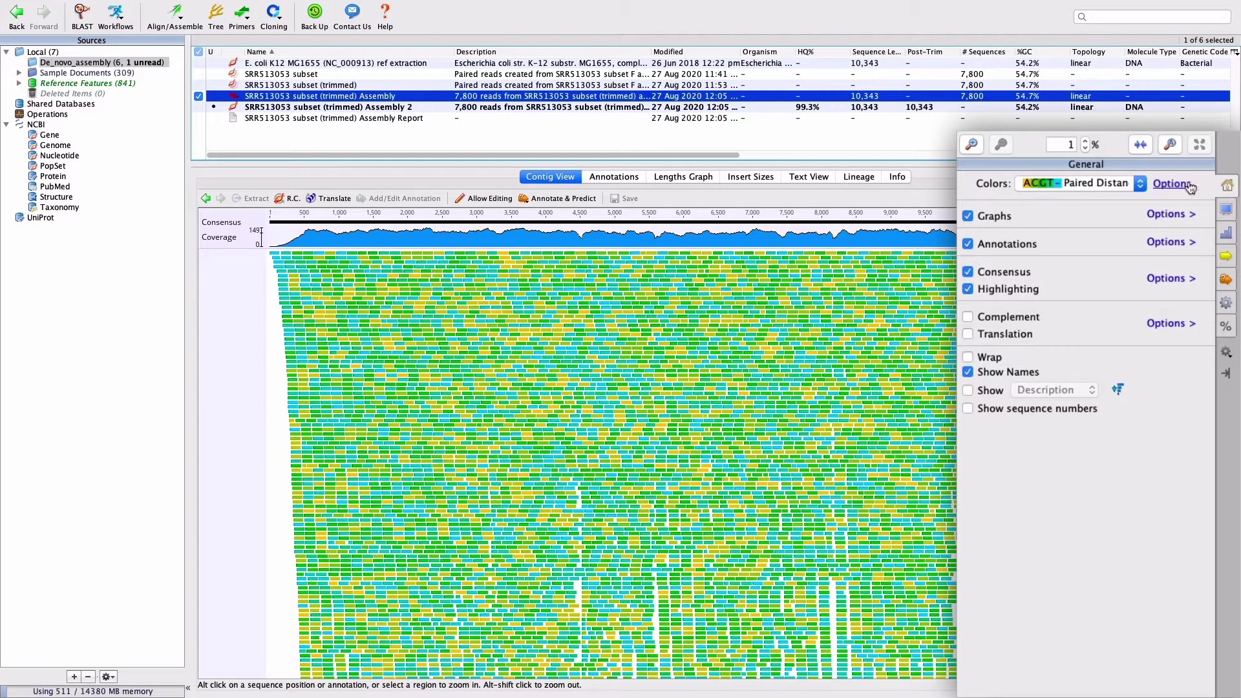
pyautogui.click(1175, 185)
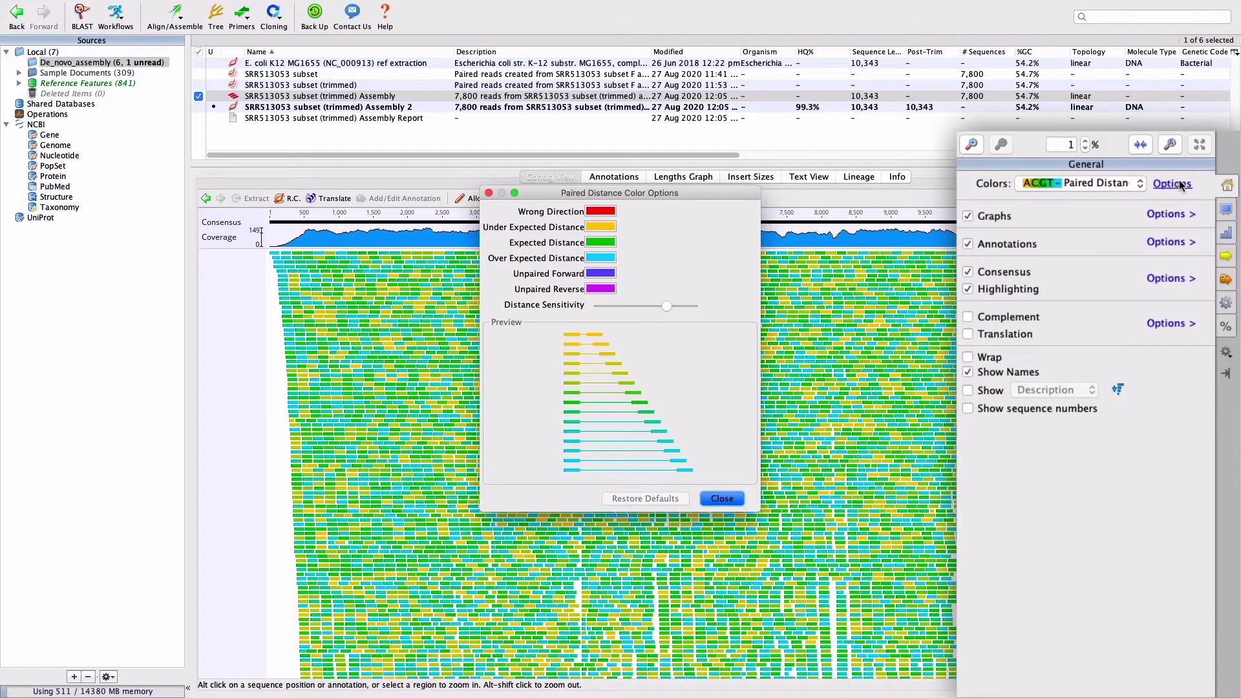
pyautogui.press('Escape')
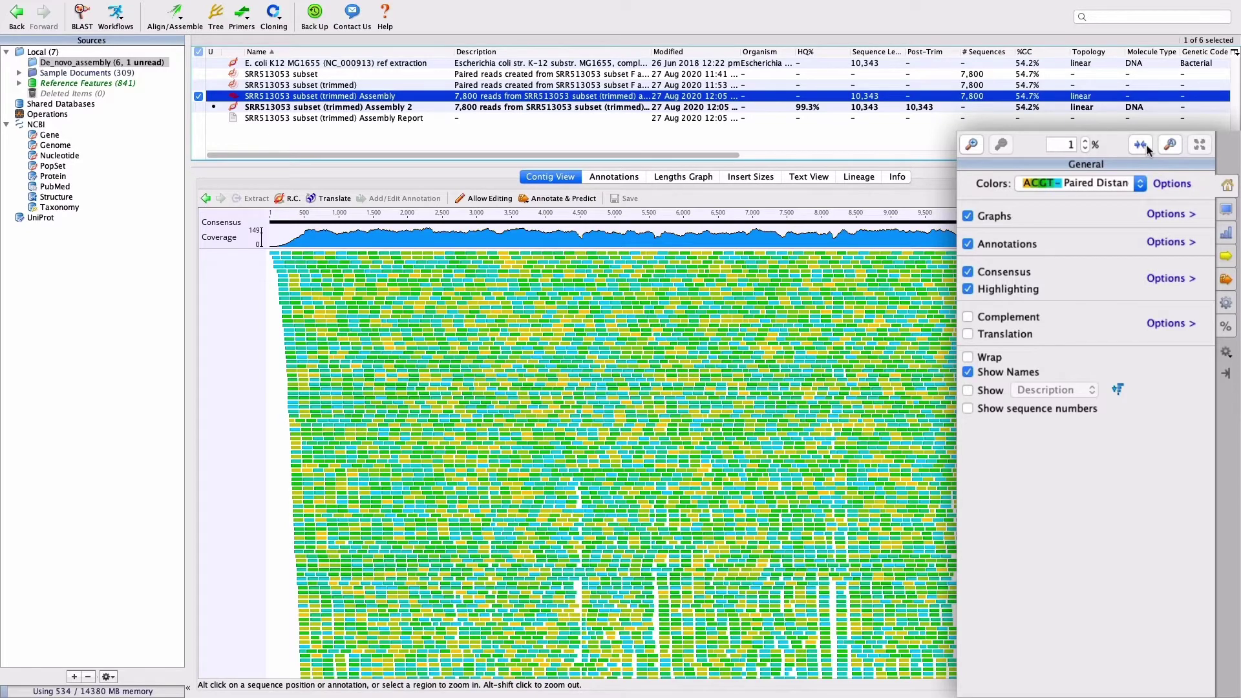
pyautogui.click(1143, 144)
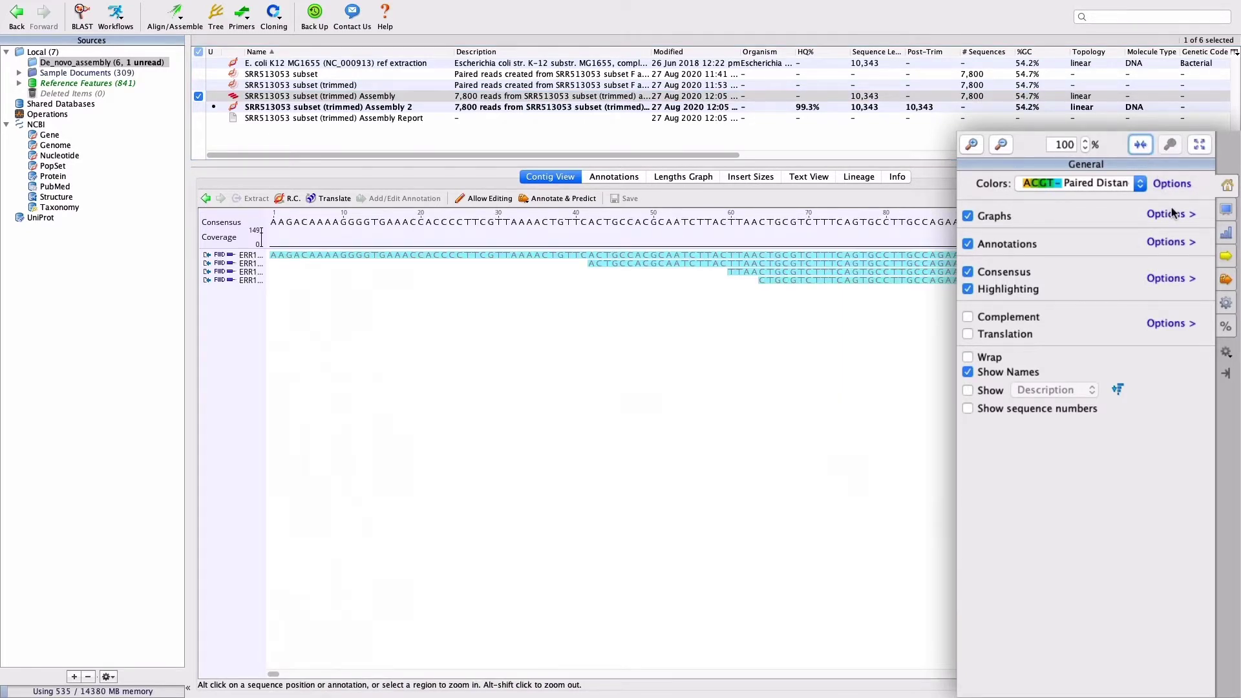
pyautogui.click(1225, 326)
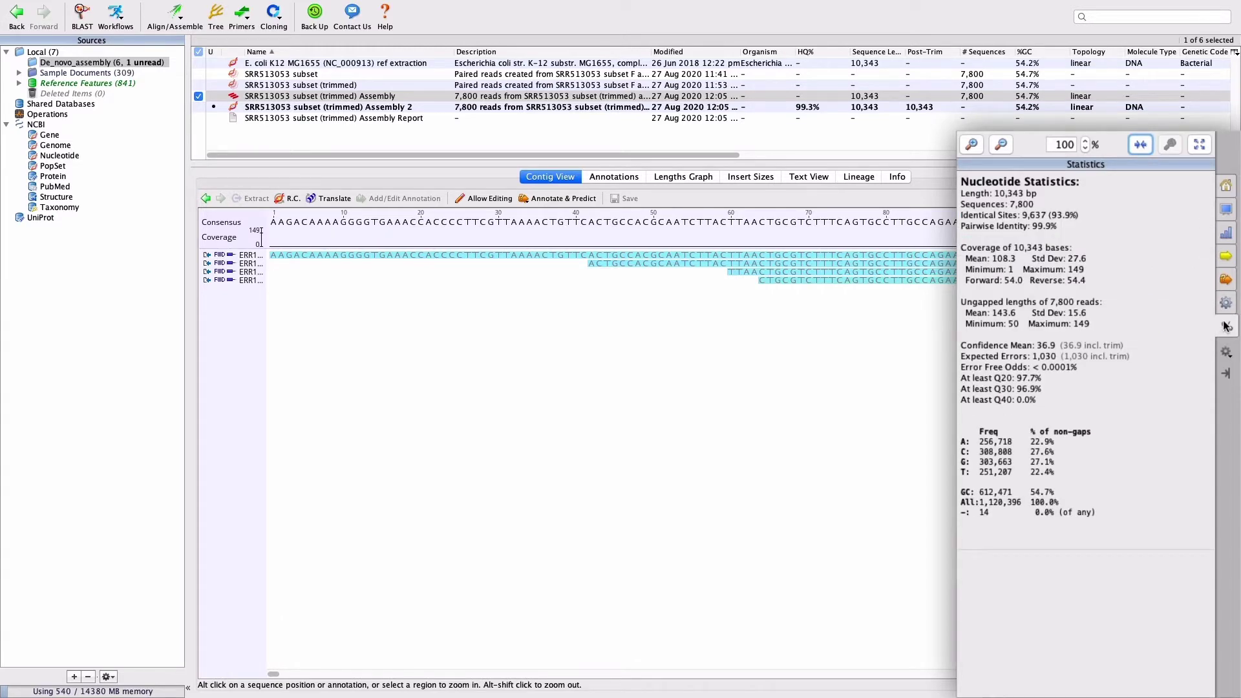
pyautogui.hotkey('ctrl', '0')
pyautogui.click(1226, 233)
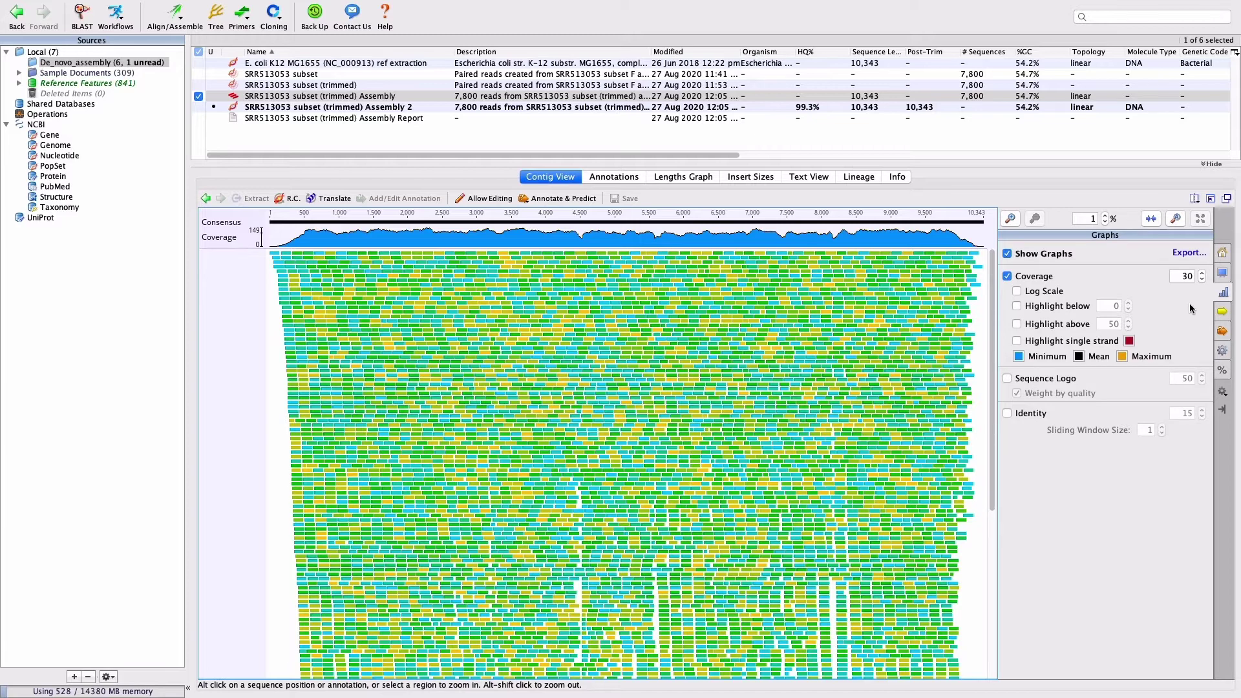
pyautogui.click(750, 176)
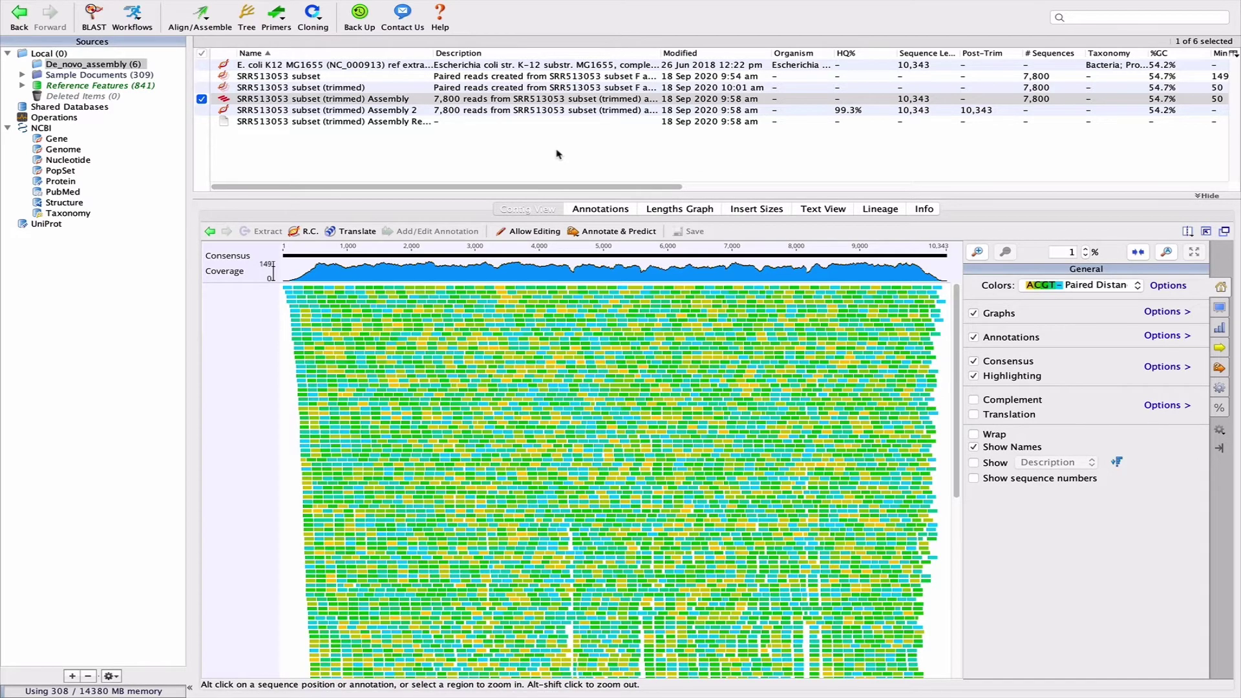
pyautogui.click(433, 87)
# Step: Normalize the trimmed reads with default settings and error correction off, yielding 3,776 reads
pyautogui.click(296, 7)
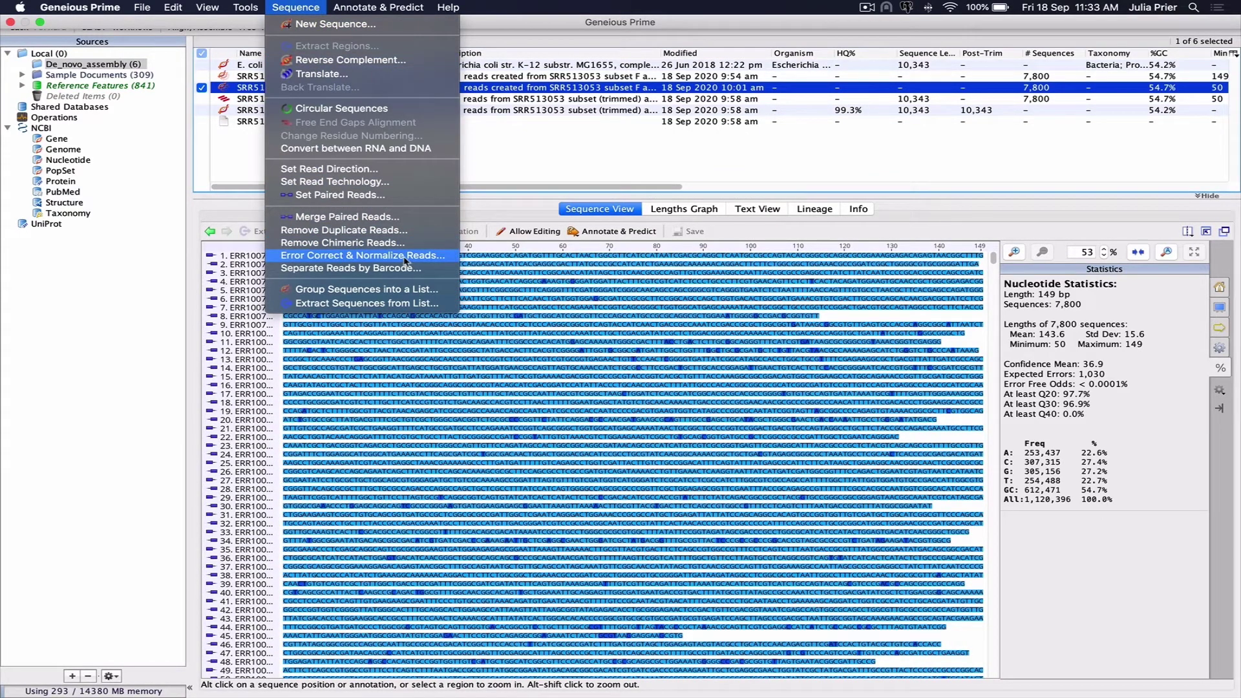
pyautogui.click(358, 255)
pyautogui.click(373, 436)
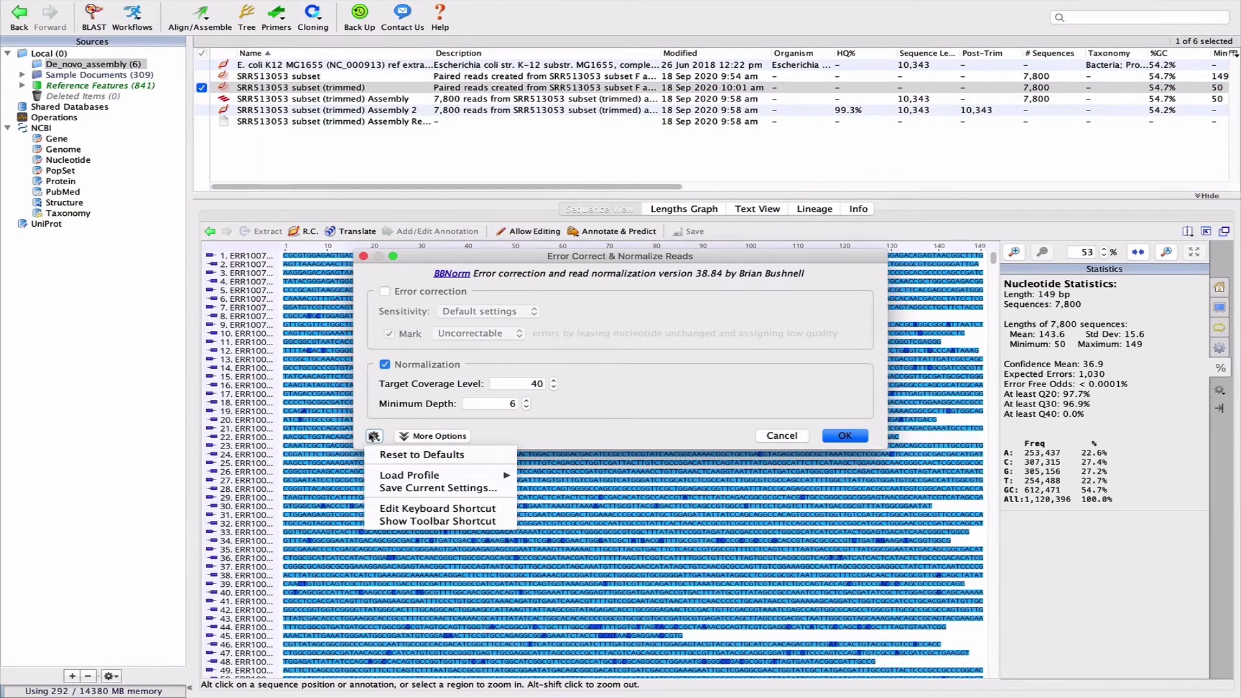
pyautogui.click(420, 455)
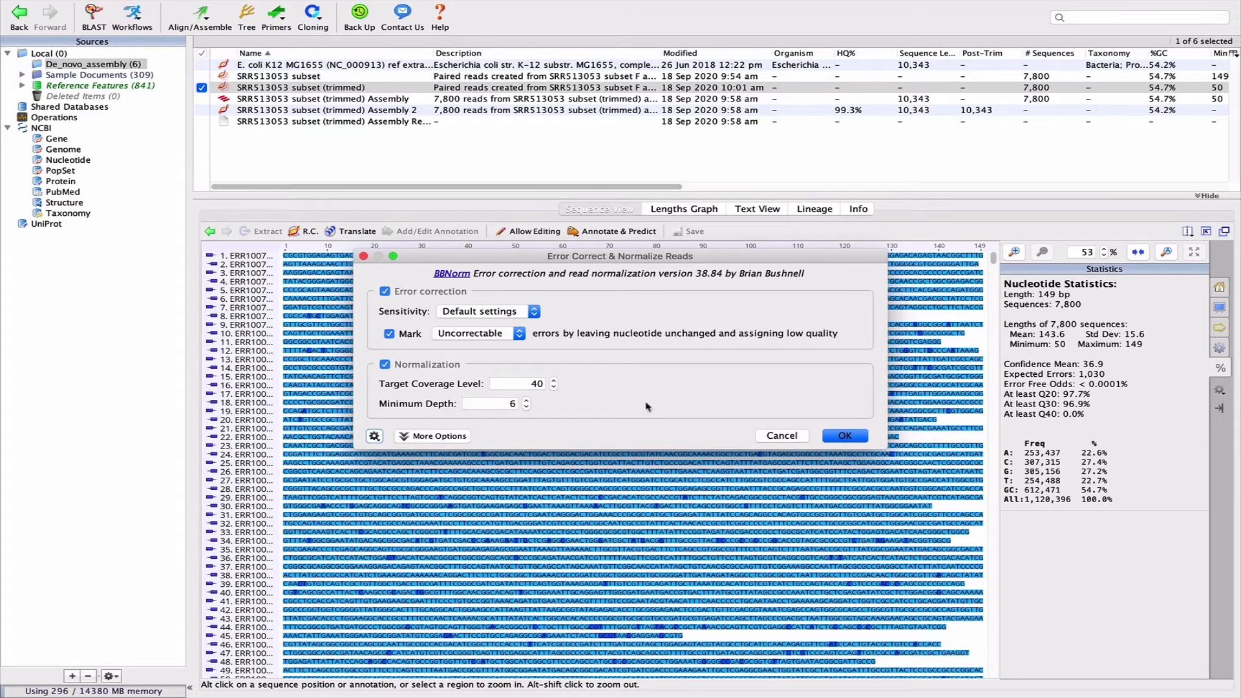
pyautogui.click(384, 292)
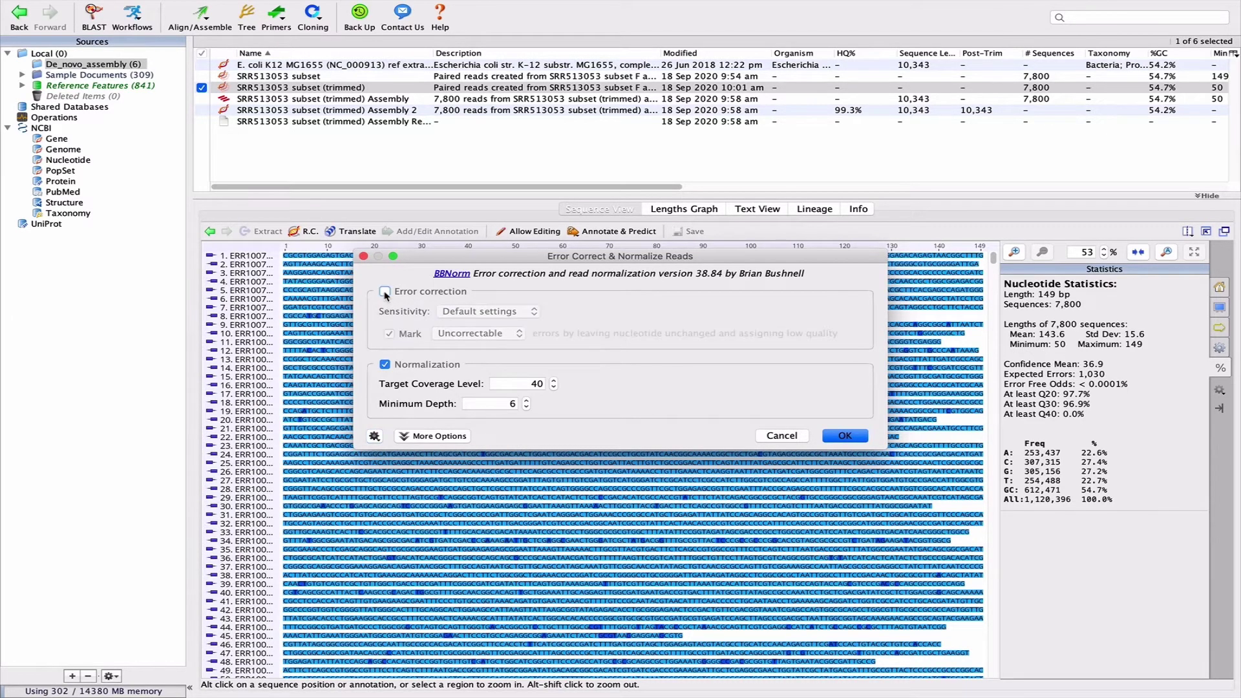
pyautogui.click(844, 435)
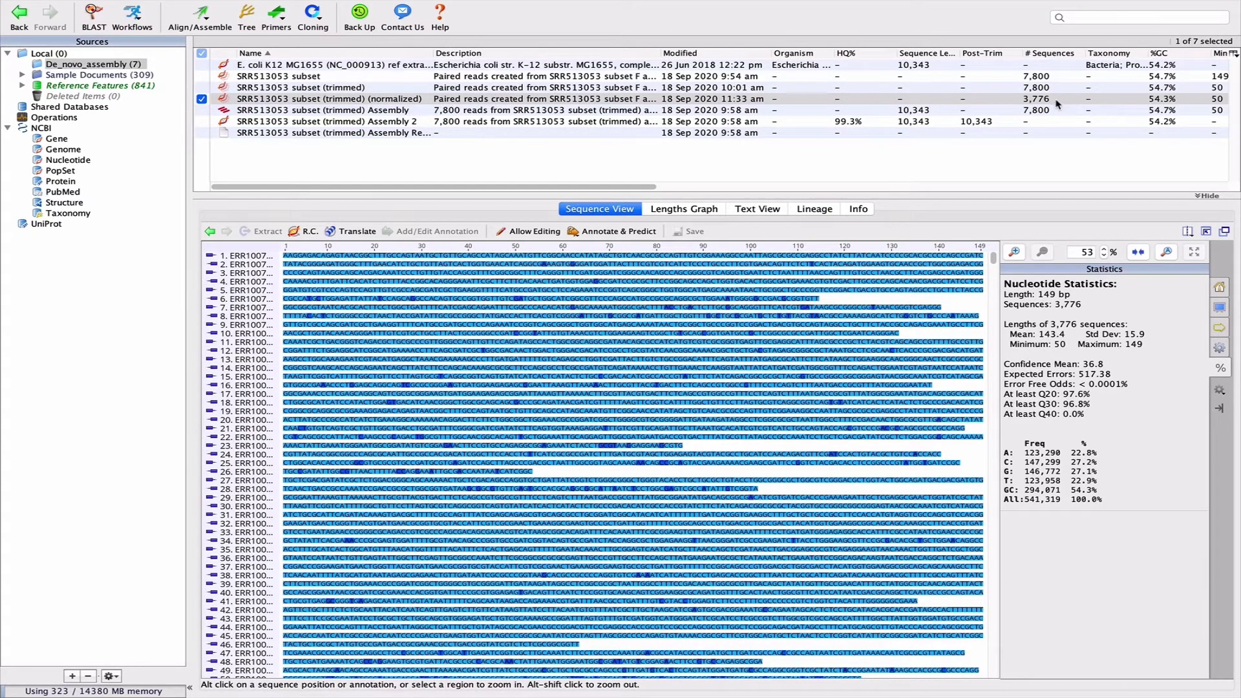
pyautogui.click(1057, 103)
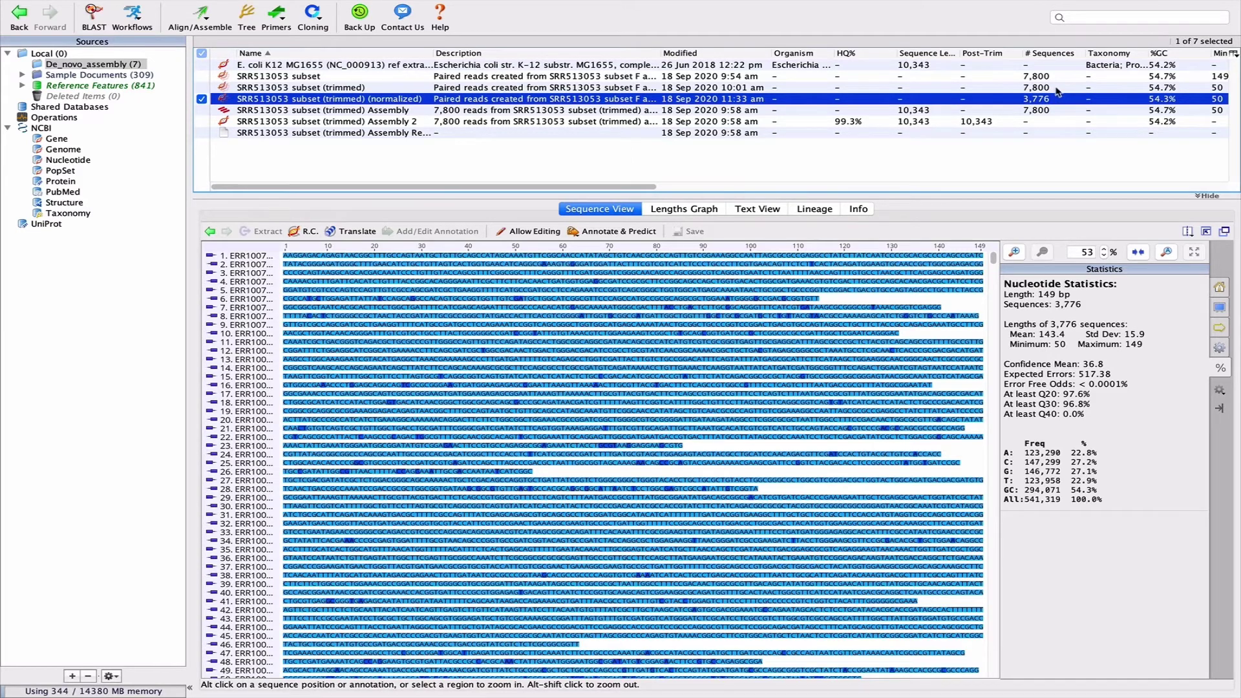
pyautogui.click(1059, 90)
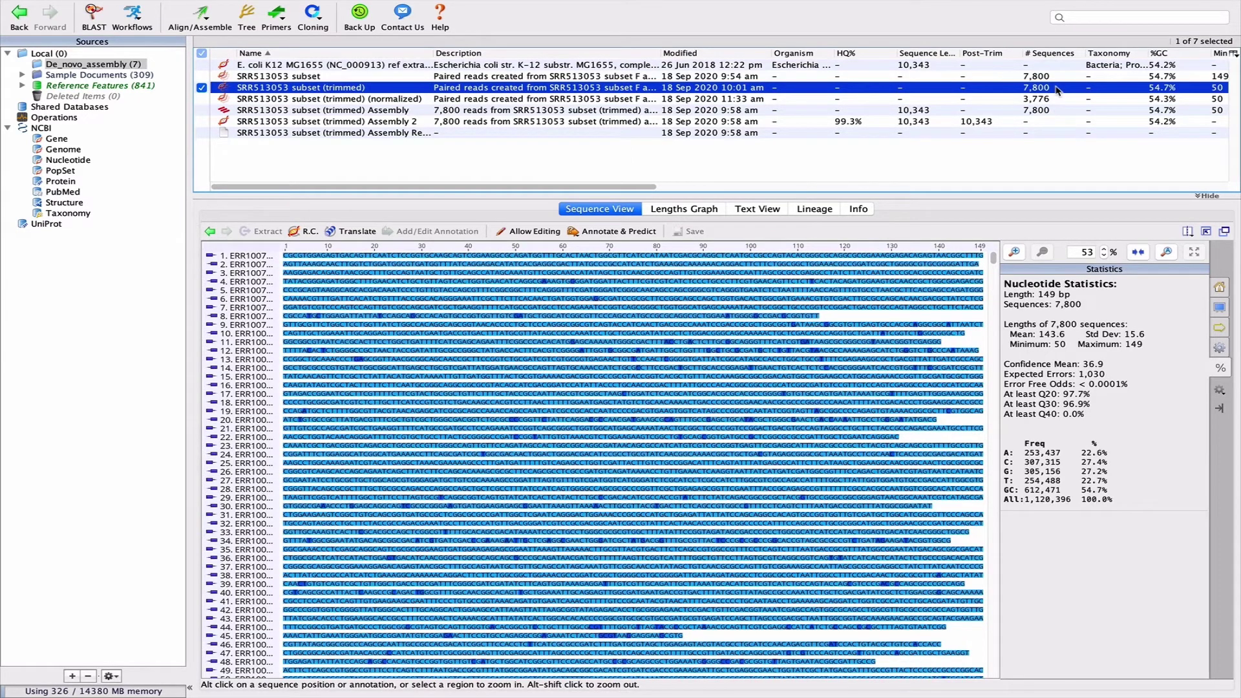
pyautogui.click(1037, 100)
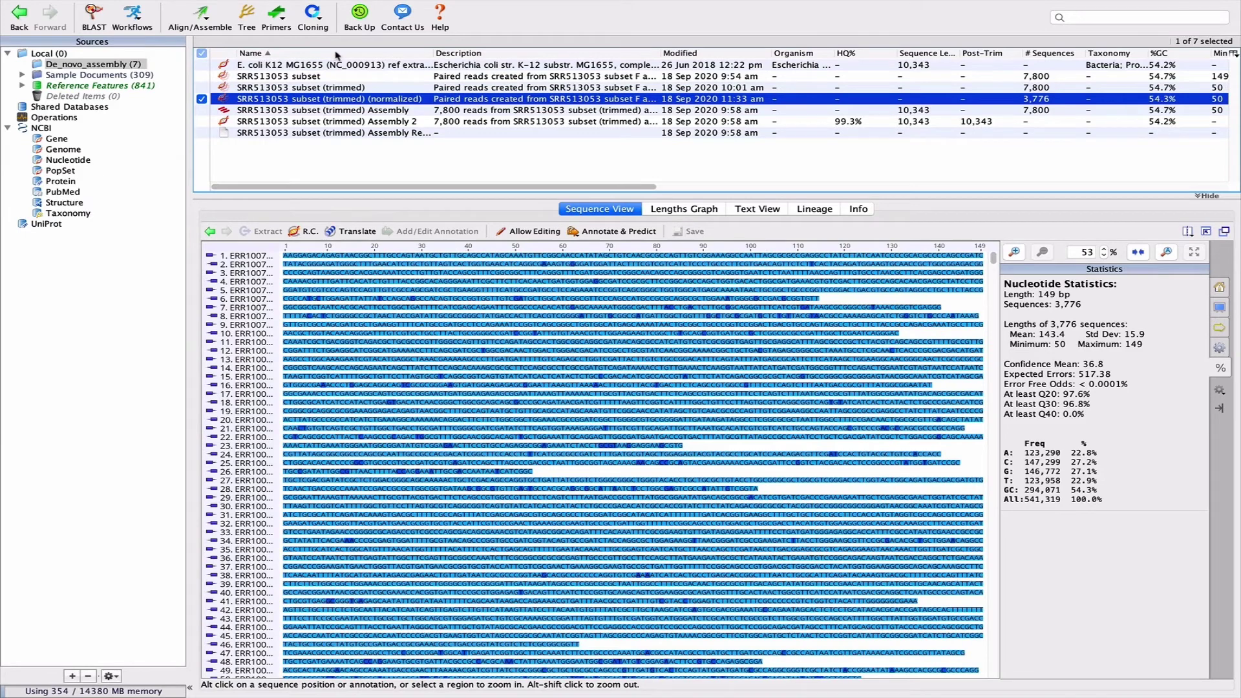
# Step: Assemble the 3,776 normalized reads with default settings and view the new contig's statistics
pyautogui.click(200, 19)
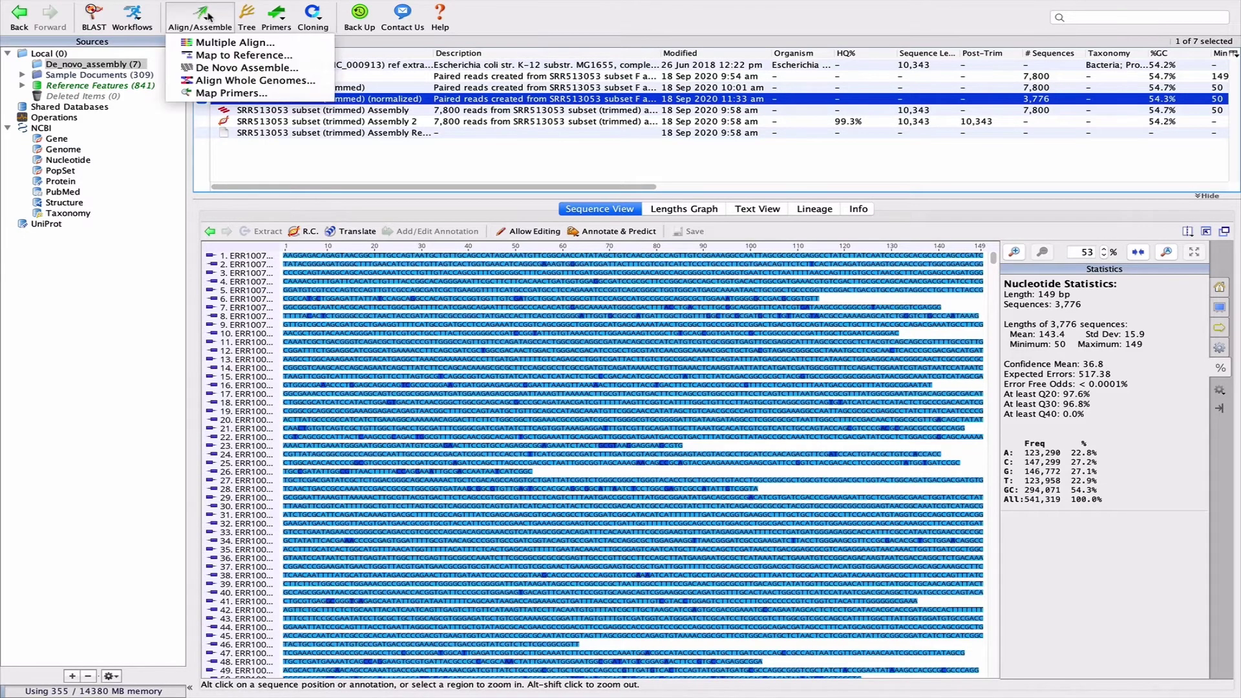
pyautogui.click(221, 67)
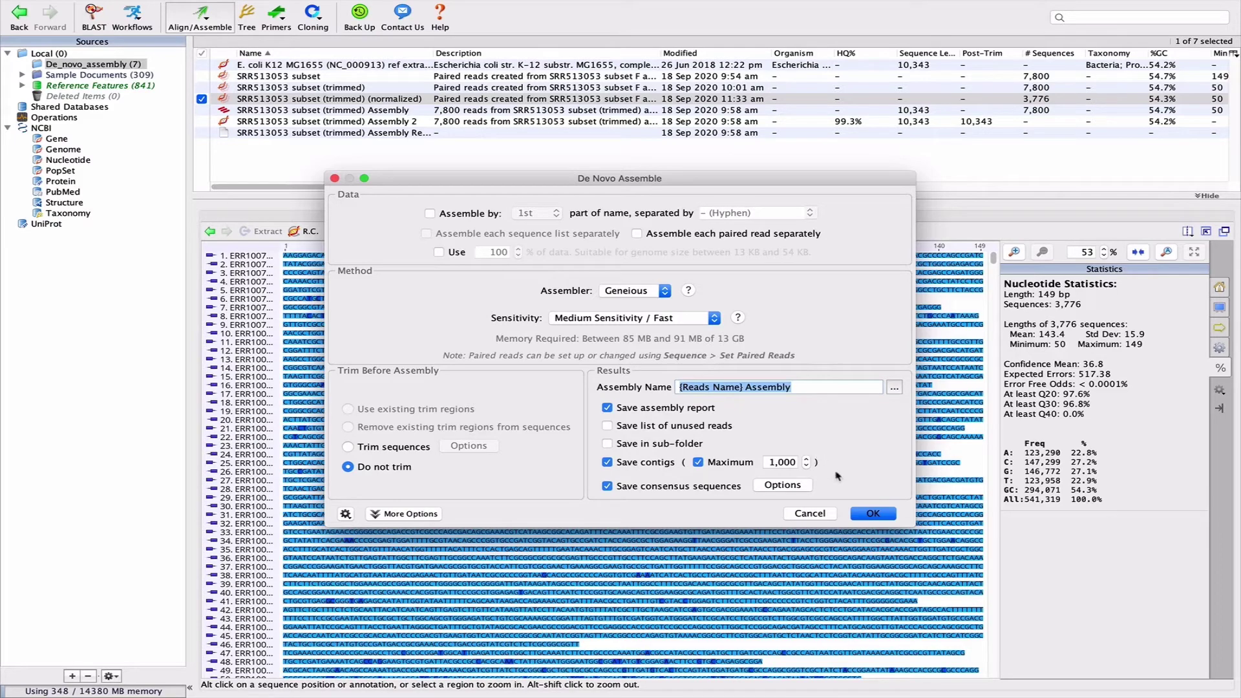
pyautogui.click(874, 514)
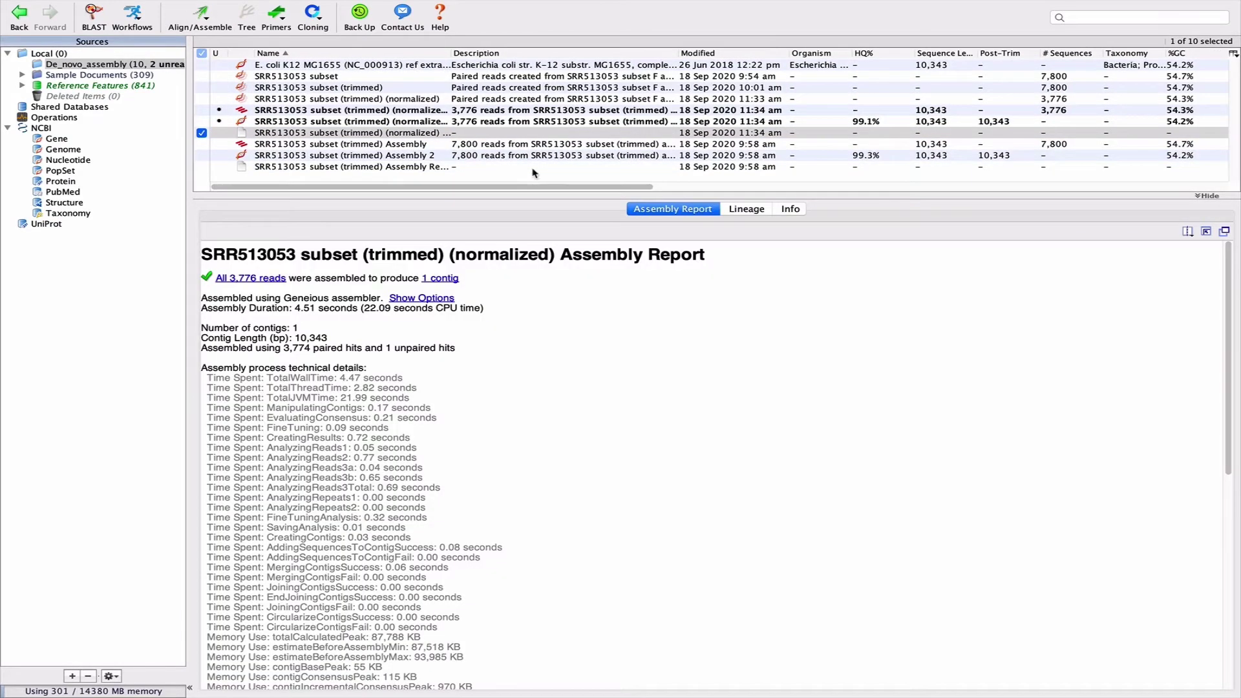
pyautogui.click(487, 110)
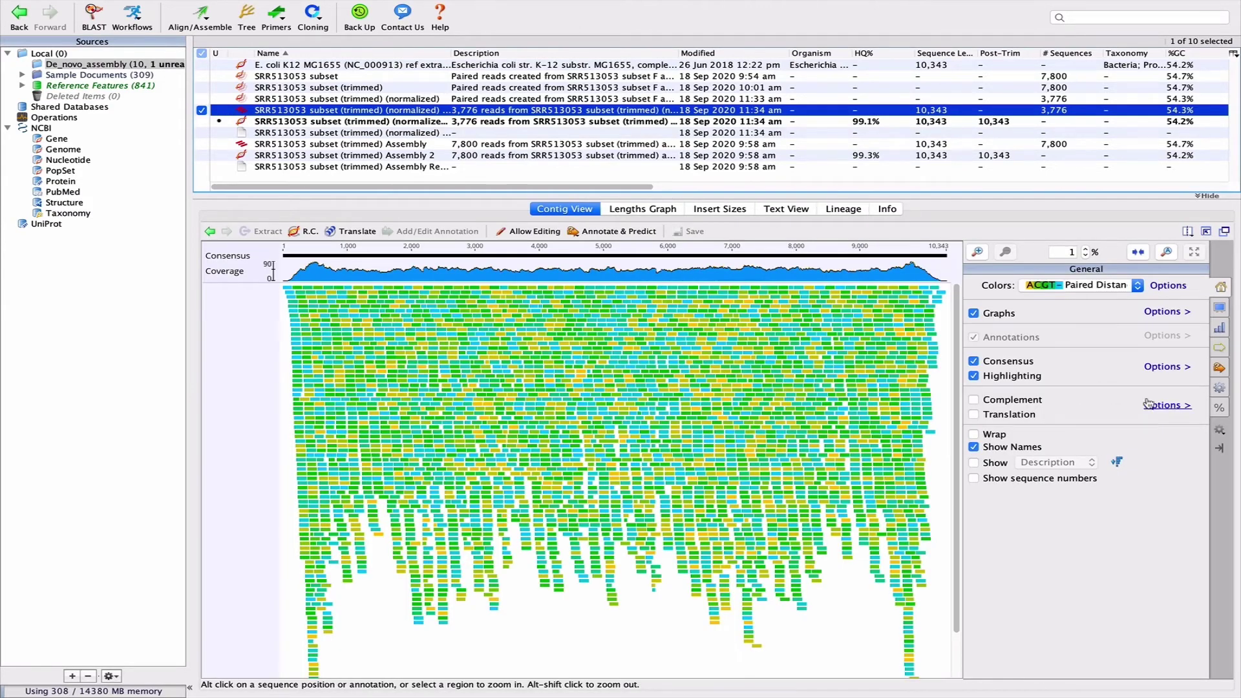
pyautogui.click(1219, 407)
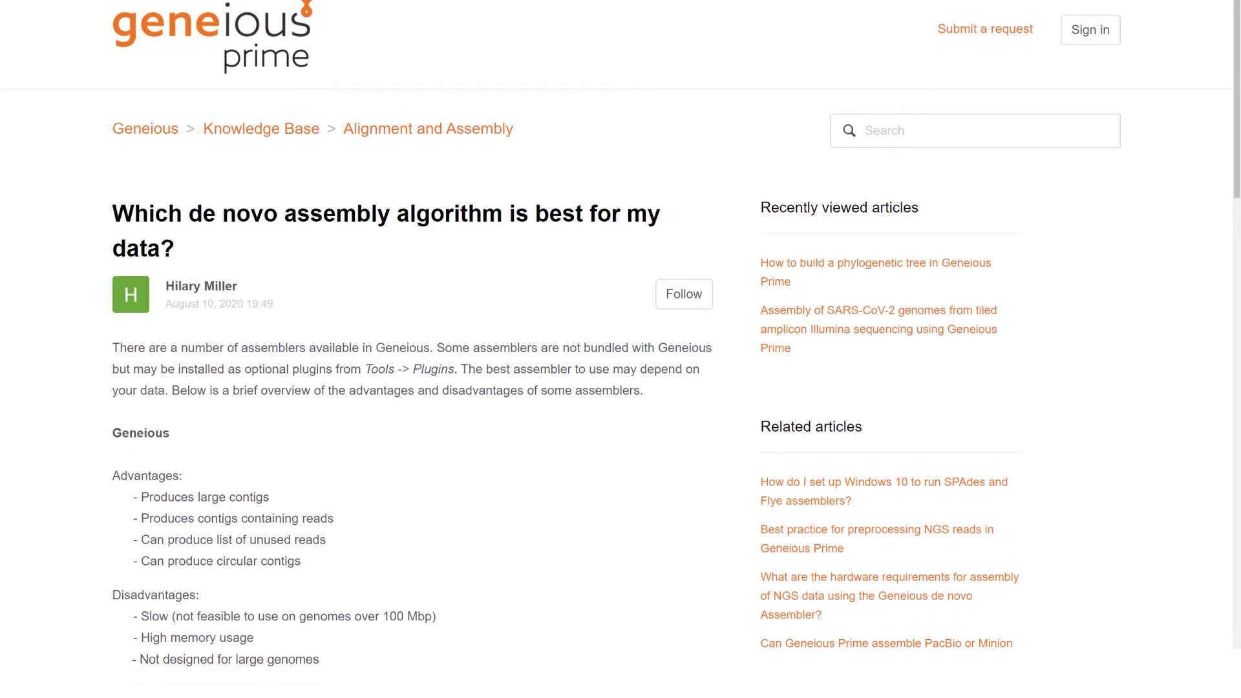
pyautogui.scroll(-2, 621, 388)
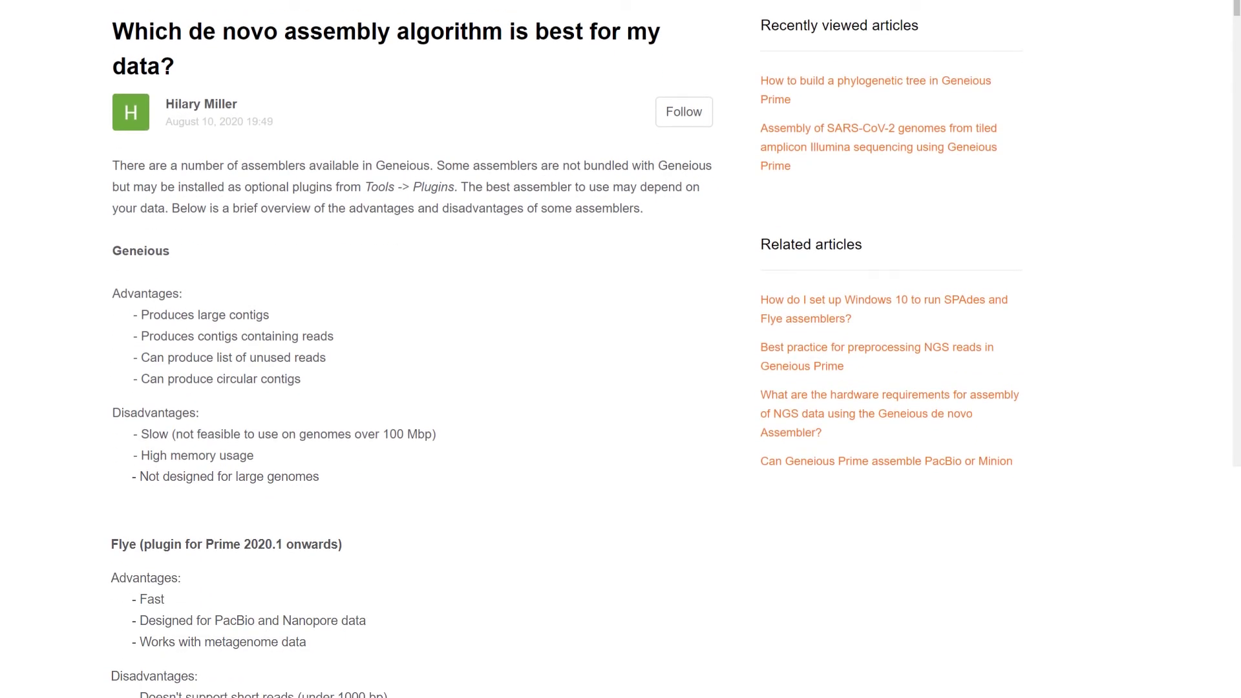